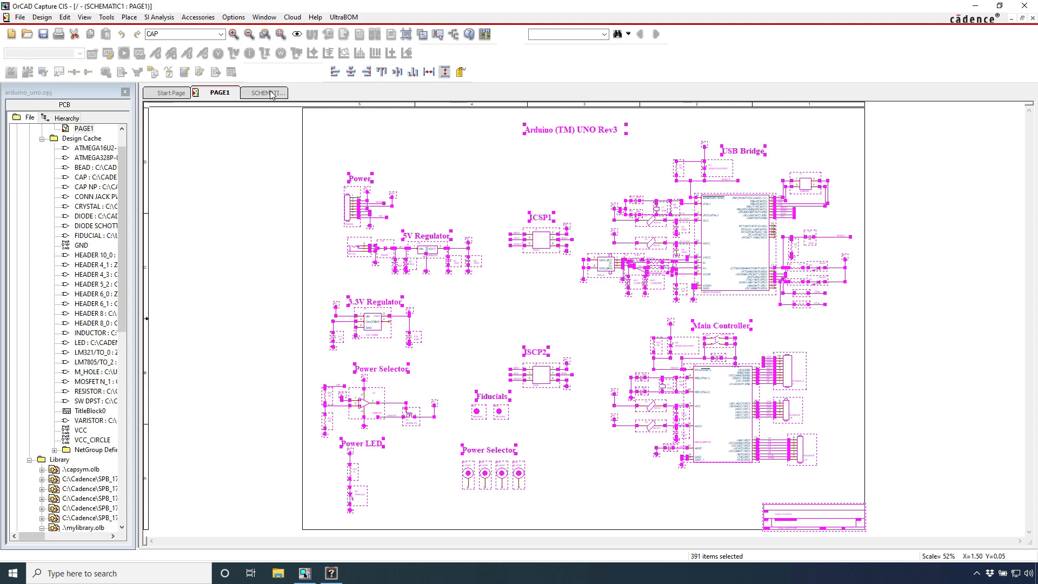
Step: Review the part references, part numbers and PCB footprints in the schematic's part property spreadsheet
{"action": "left_click", "coordinate": [276, 92]}
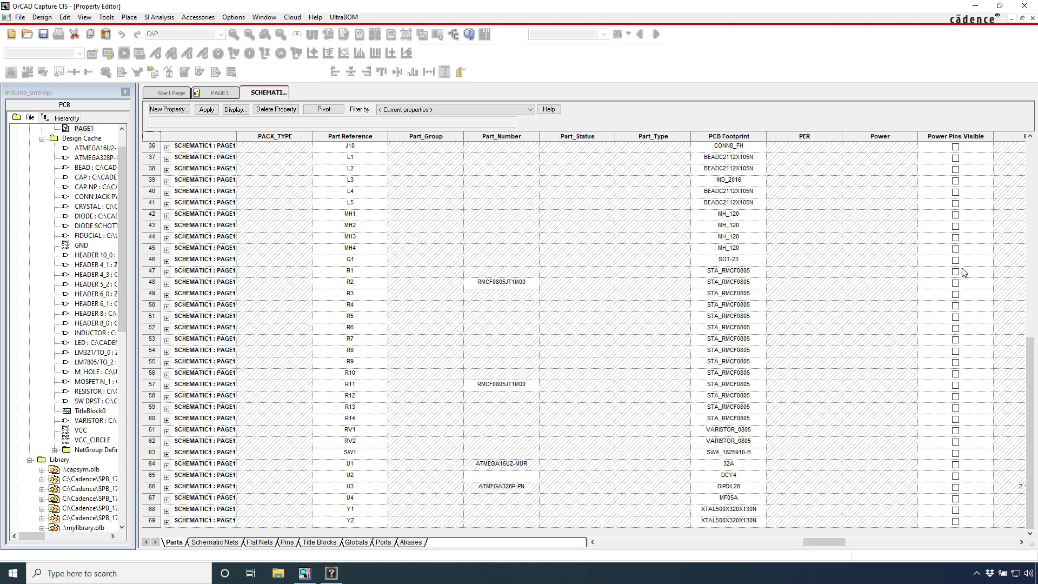
{"action": "left_click_drag", "start_coordinate": [1034, 343], "coordinate": [1034, 156]}
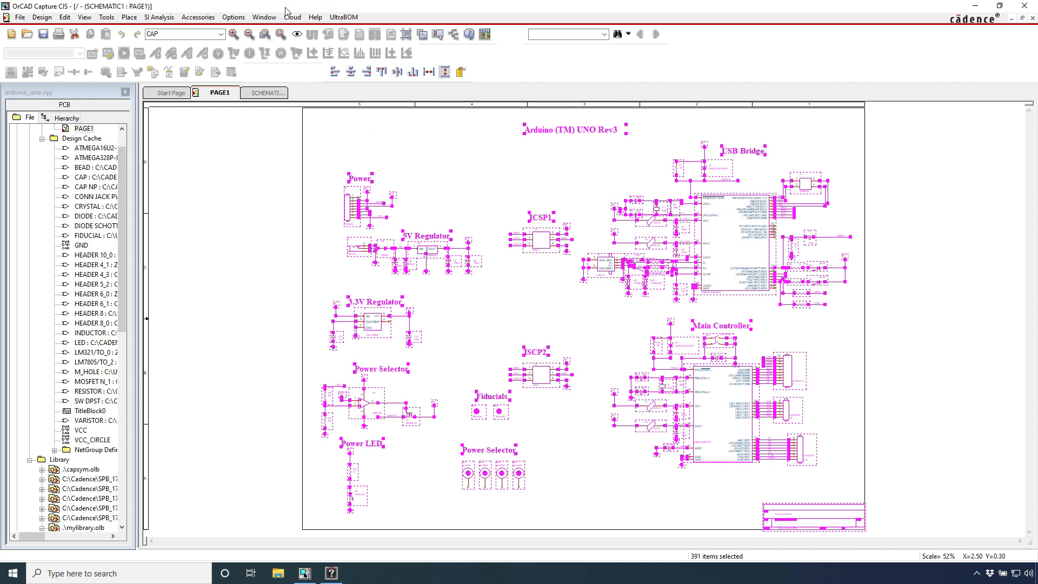
Step: Open the Digi-Key UltraBOM for the schematic and enlarge its pane
{"action": "left_click", "coordinate": [345, 18]}
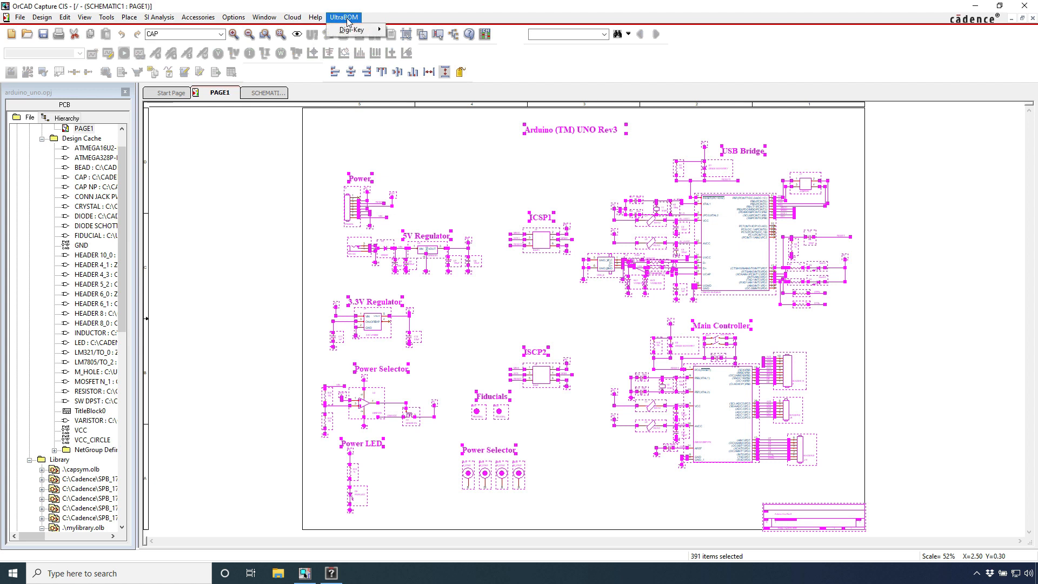
{"action": "mouse_move", "coordinate": [359, 31]}
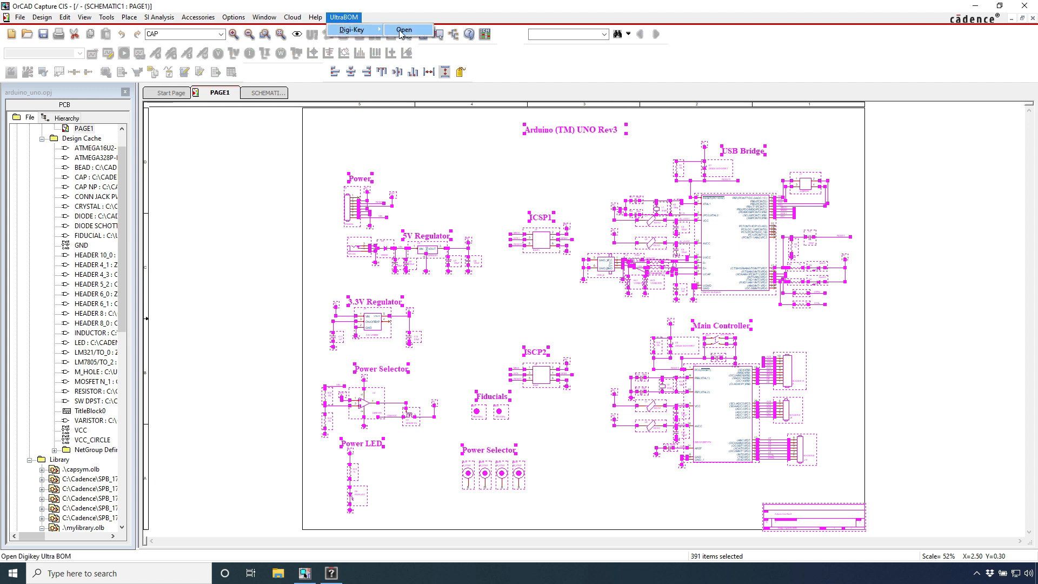
{"action": "left_click", "coordinate": [402, 30]}
{"action": "left_click", "coordinate": [349, 18]}
{"action": "mouse_move", "coordinate": [367, 32]}
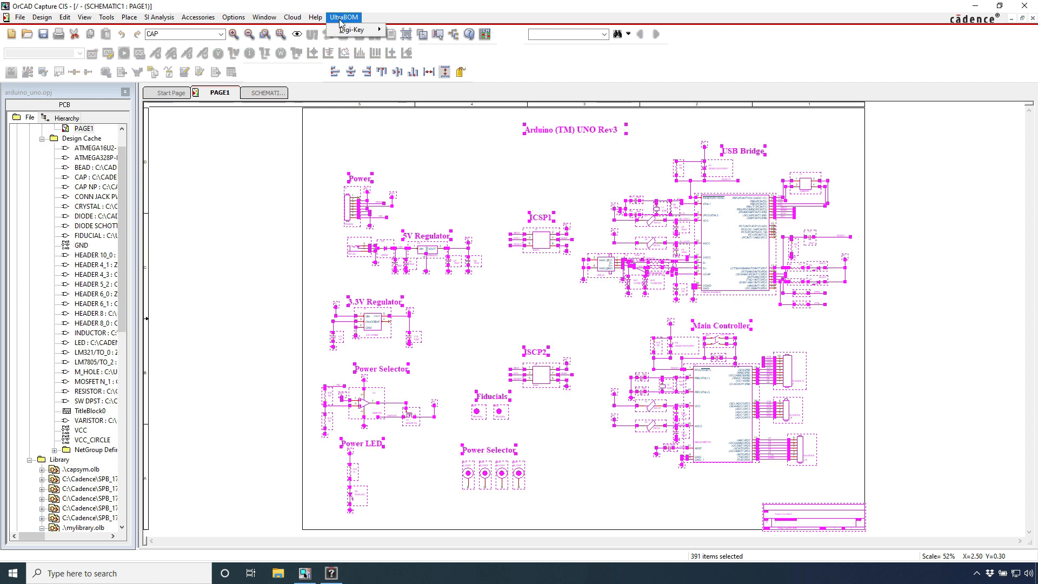
{"action": "left_click", "coordinate": [403, 31]}
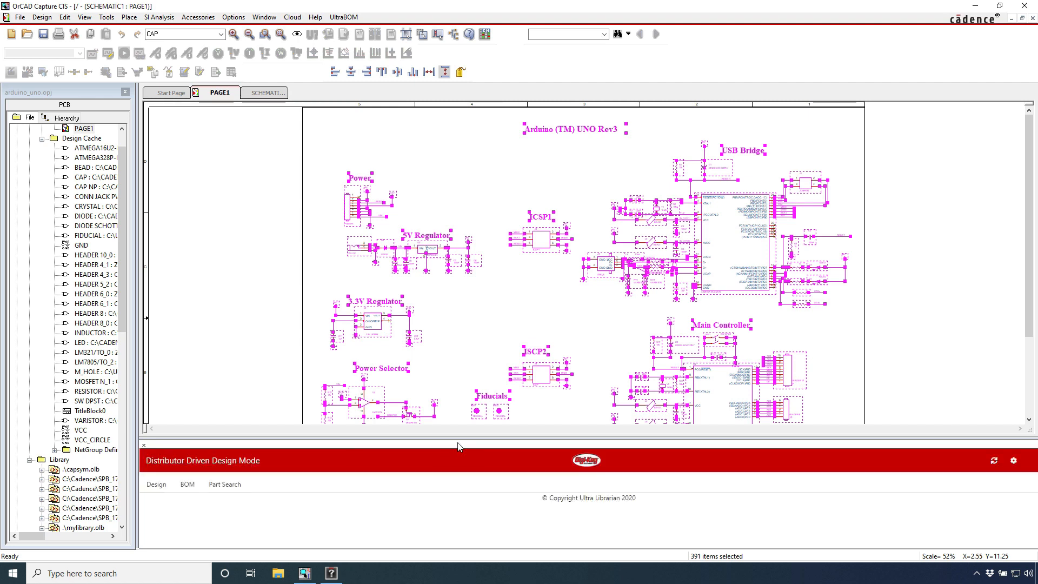
{"action": "left_click_drag", "start_coordinate": [460, 437], "coordinate": [458, 404]}
Step: Check the Digi-Key status of the individual design parts and show the grouped BOM
{"action": "scroll", "coordinate": [464, 458], "scroll_direction": "down", "scroll_amount": 3}
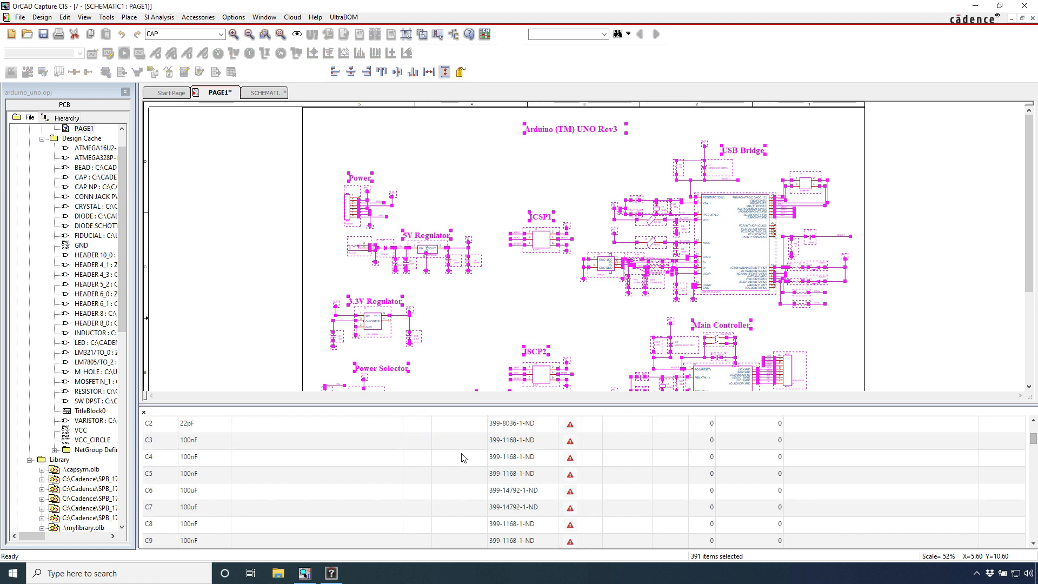
{"action": "scroll", "coordinate": [463, 486], "scroll_direction": "up", "scroll_amount": 1}
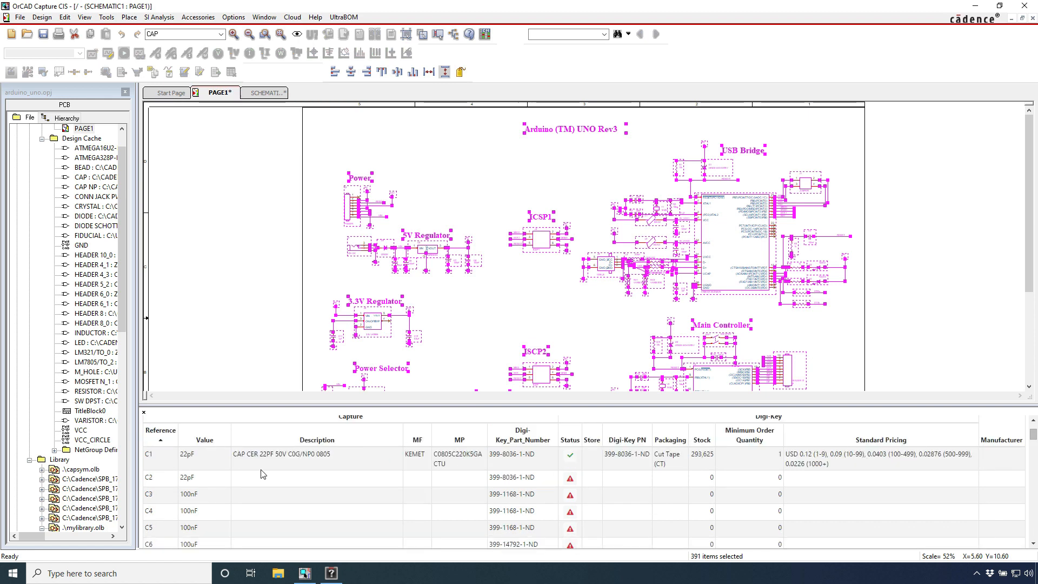
{"action": "scroll", "coordinate": [368, 468], "scroll_direction": "up", "scroll_amount": 2}
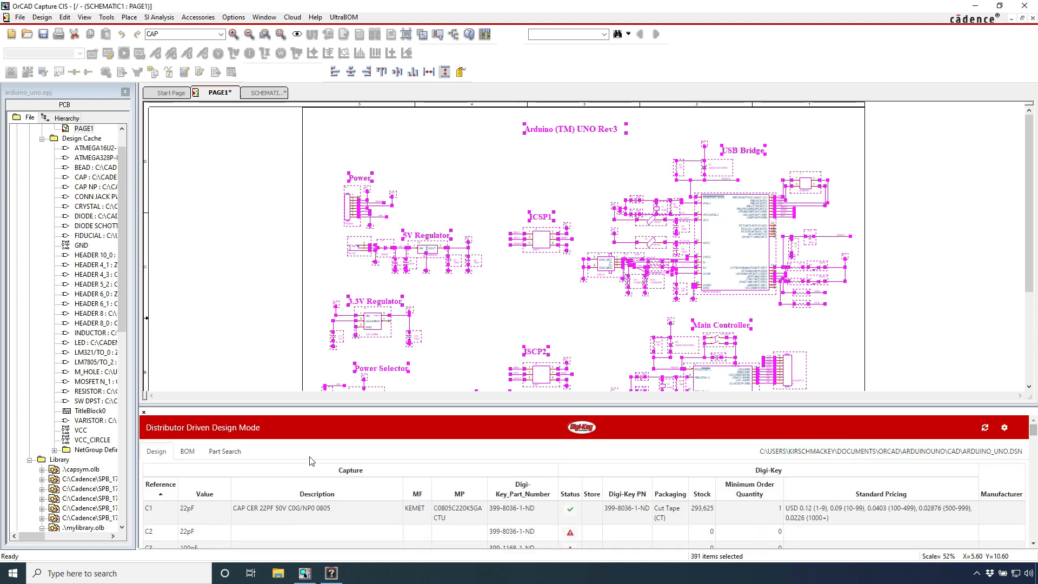
{"action": "left_click", "coordinate": [191, 451]}
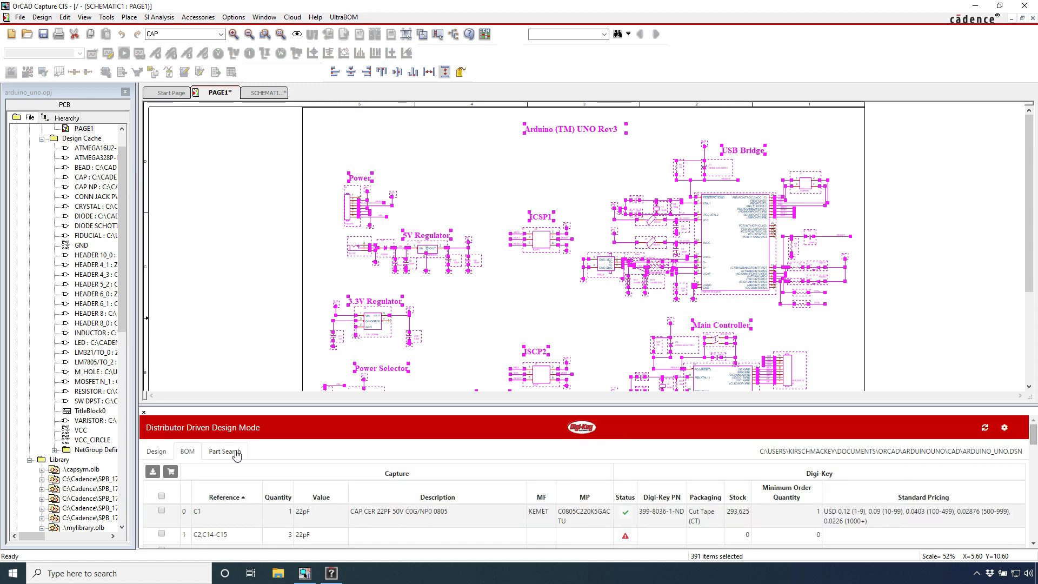
Step: Map the Manufacturer PN design property to PART_NUMBER in the UltraBOM settings
{"action": "left_click", "coordinate": [1005, 428]}
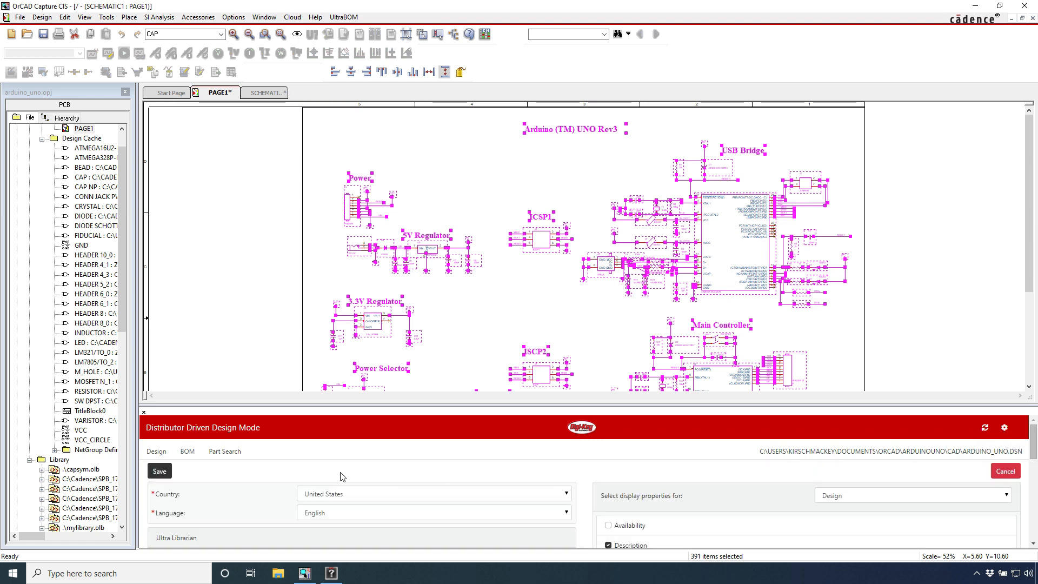
{"action": "scroll", "coordinate": [248, 502], "scroll_direction": "down", "scroll_amount": 2}
{"action": "scroll", "coordinate": [249, 502], "scroll_direction": "up", "scroll_amount": 2}
{"action": "scroll", "coordinate": [258, 488], "scroll_direction": "down", "scroll_amount": 1}
{"action": "scroll", "coordinate": [258, 487], "scroll_direction": "down", "scroll_amount": 2}
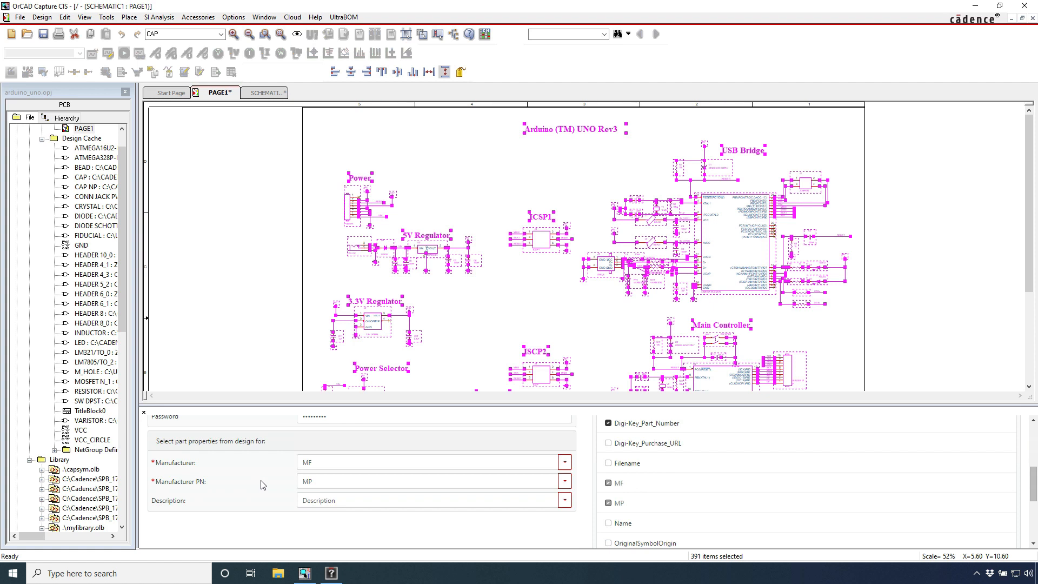
{"action": "scroll", "coordinate": [261, 484], "scroll_direction": "up", "scroll_amount": 1}
{"action": "scroll", "coordinate": [307, 497], "scroll_direction": "down", "scroll_amount": 1}
{"action": "left_click", "coordinate": [566, 482]}
{"action": "scroll", "coordinate": [403, 511], "scroll_direction": "down", "scroll_amount": 7}
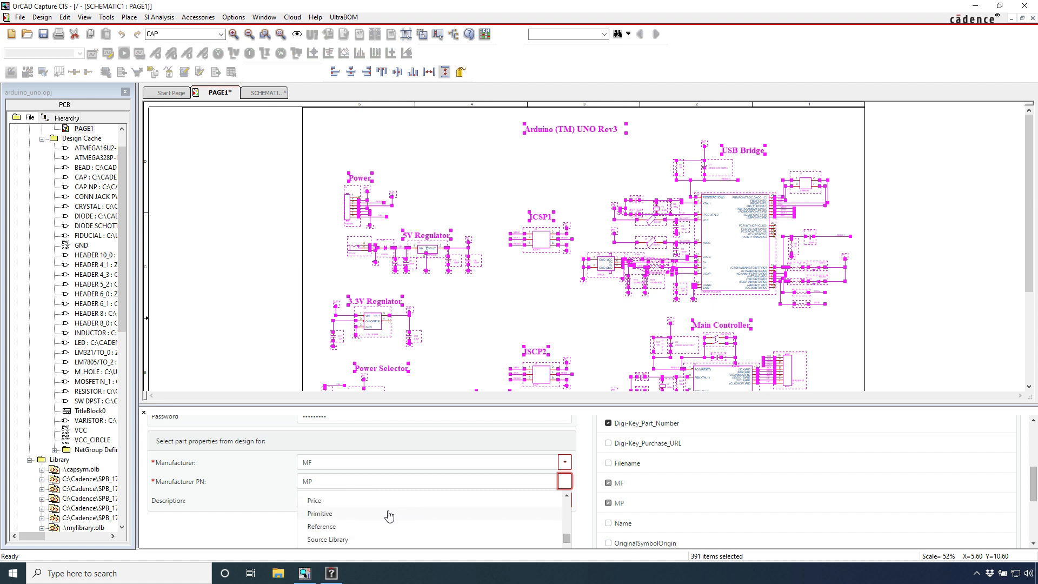
{"action": "scroll", "coordinate": [390, 517], "scroll_direction": "down", "scroll_amount": 1}
{"action": "scroll", "coordinate": [389, 516], "scroll_direction": "down", "scroll_amount": 1}
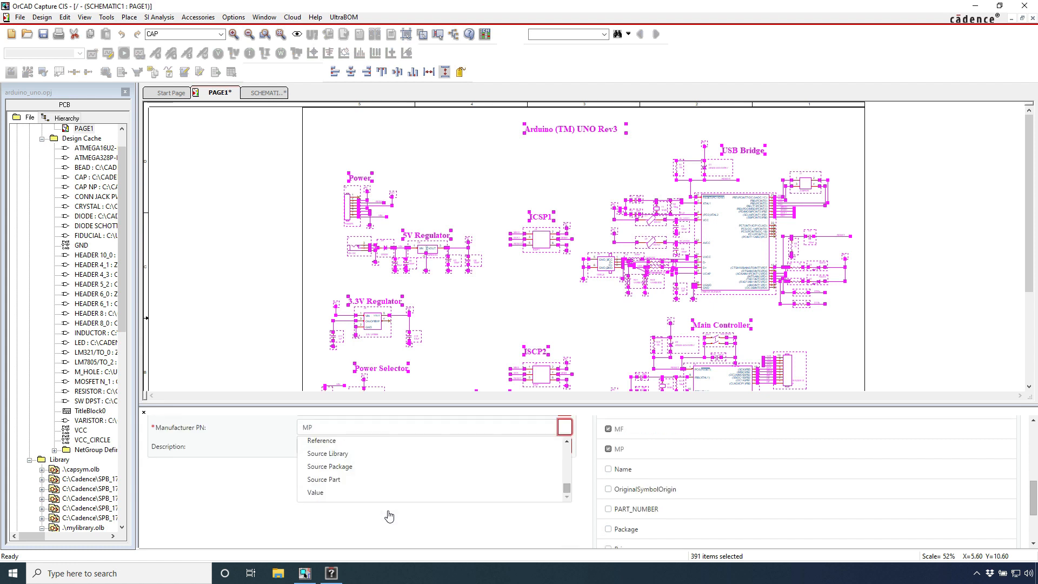
{"action": "scroll", "coordinate": [391, 490], "scroll_direction": "up", "scroll_amount": 3}
{"action": "left_click", "coordinate": [390, 485]}
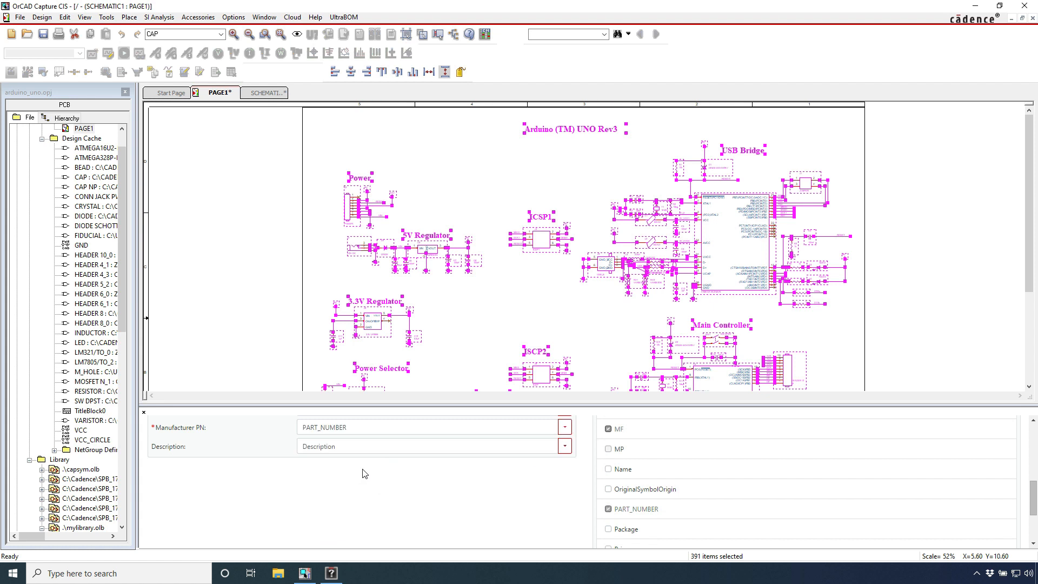
{"action": "scroll", "coordinate": [278, 482], "scroll_direction": "up", "scroll_amount": 1}
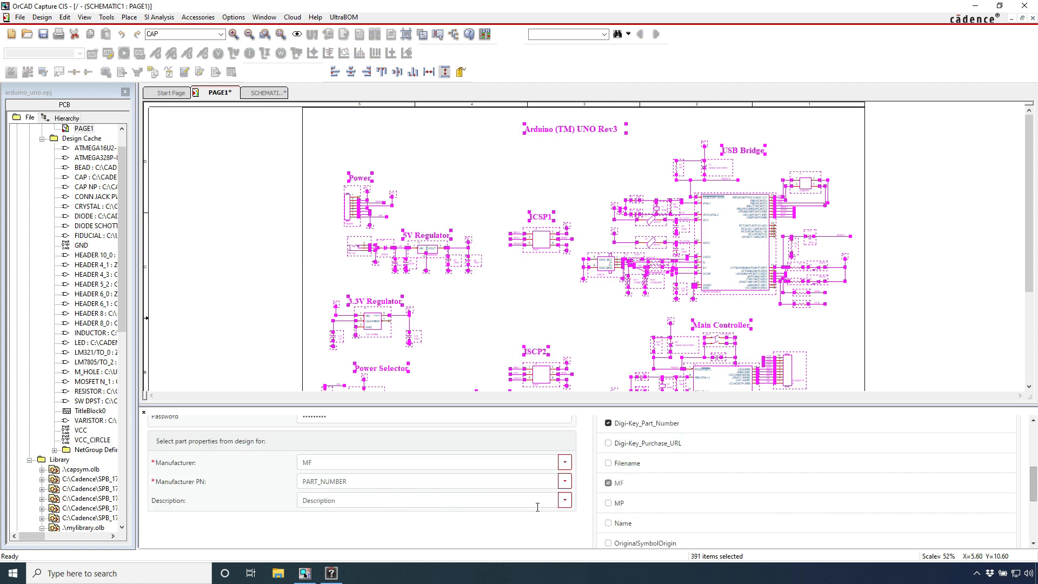
{"action": "left_click", "coordinate": [565, 501]}
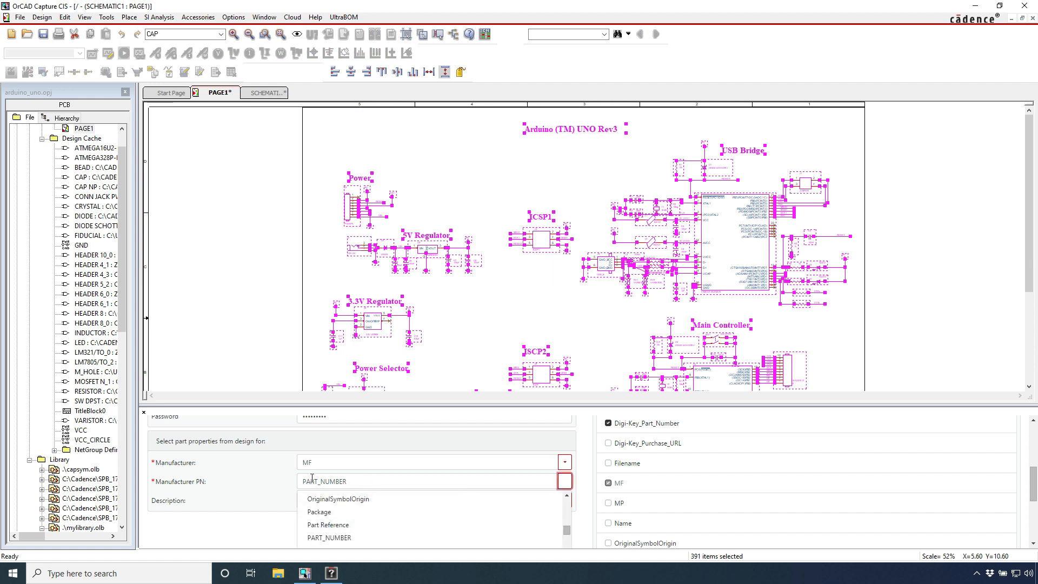
{"action": "left_click", "coordinate": [324, 491]}
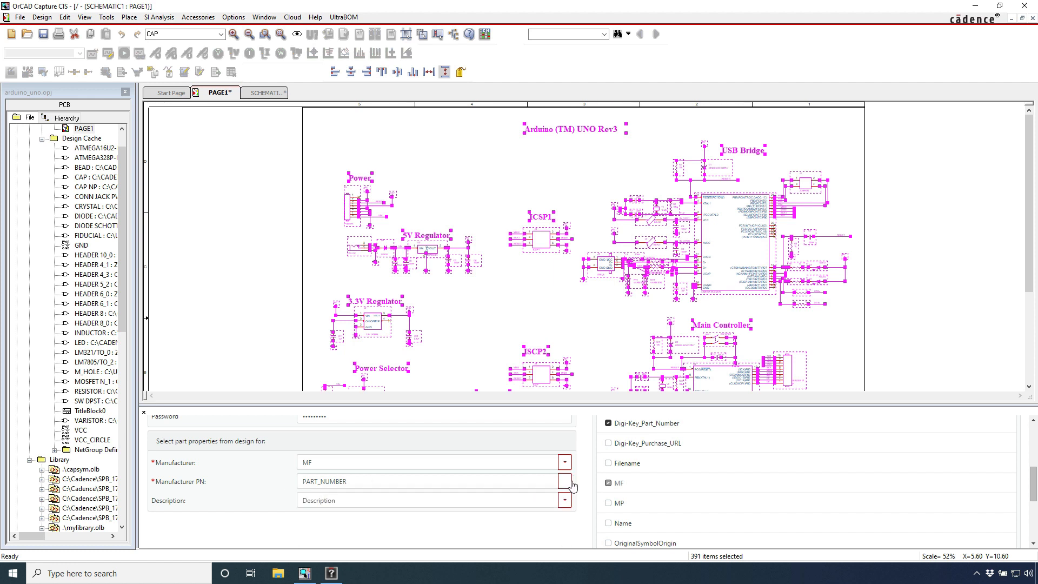
Step: Add MP to the display properties for the Design view and save the UltraBOM settings
{"action": "scroll", "coordinate": [634, 494], "scroll_direction": "down", "scroll_amount": 2}
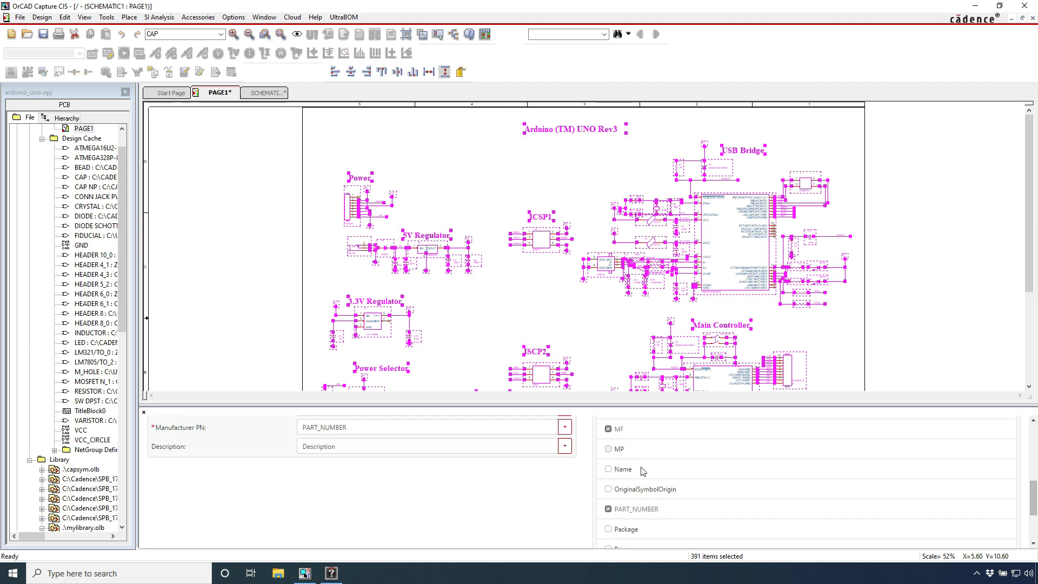
{"action": "left_click", "coordinate": [634, 449]}
{"action": "scroll", "coordinate": [678, 466], "scroll_direction": "up", "scroll_amount": 2}
{"action": "scroll", "coordinate": [680, 468], "scroll_direction": "up", "scroll_amount": 6}
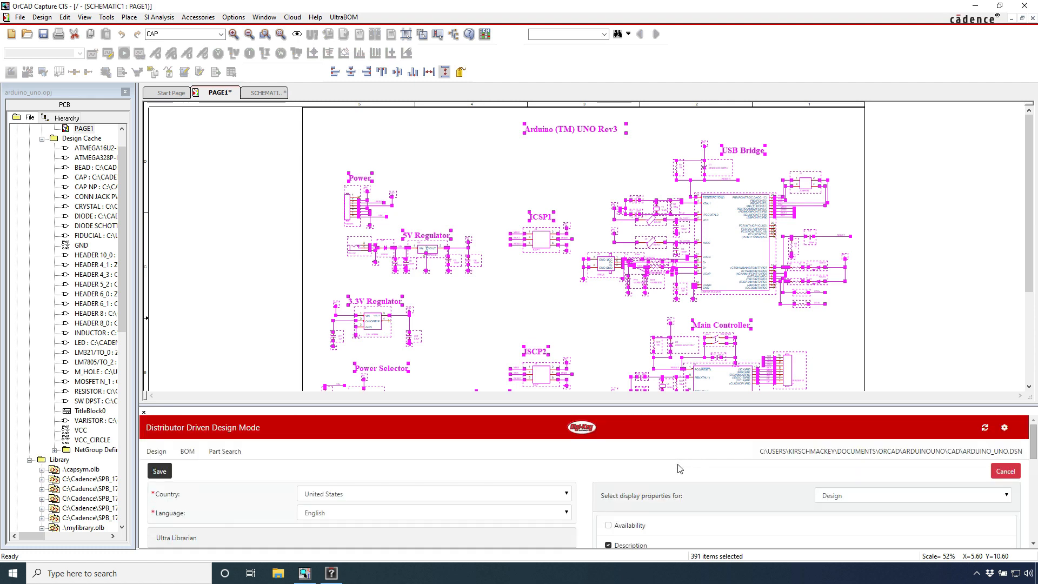
{"action": "left_click", "coordinate": [170, 472]}
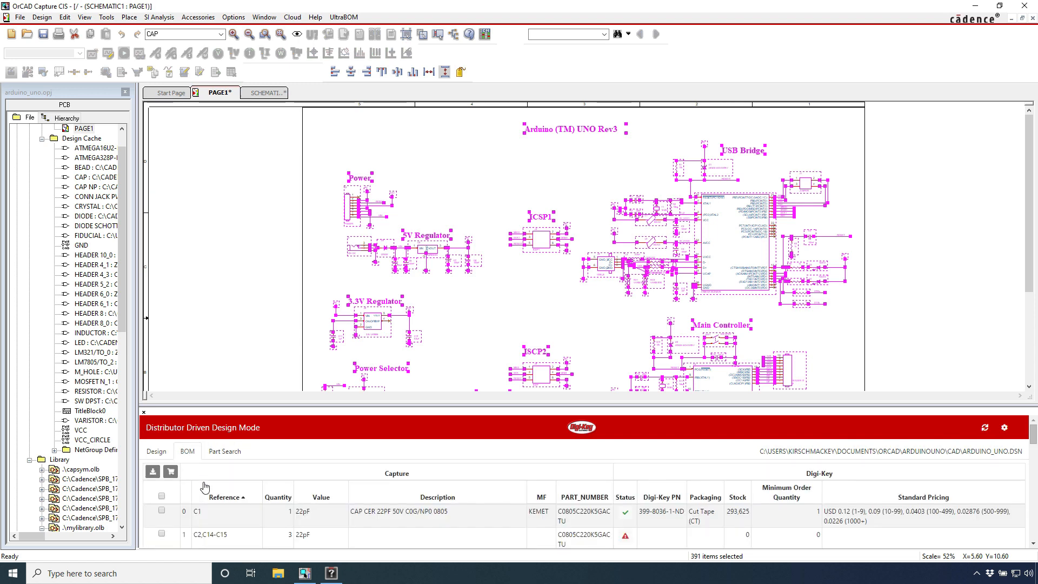
Step: Look up Digi-Key matches for C0805C220K5GACTU from the status of the C2,C14-C15 BOM row
{"action": "scroll", "coordinate": [226, 488], "scroll_direction": "down", "scroll_amount": 1}
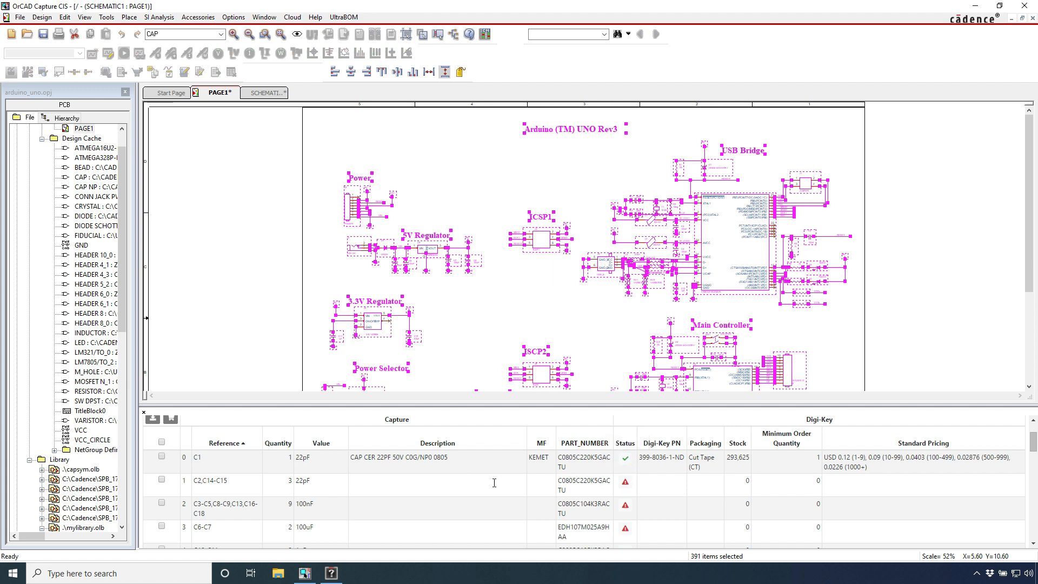
{"action": "double_click", "coordinate": [560, 483]}
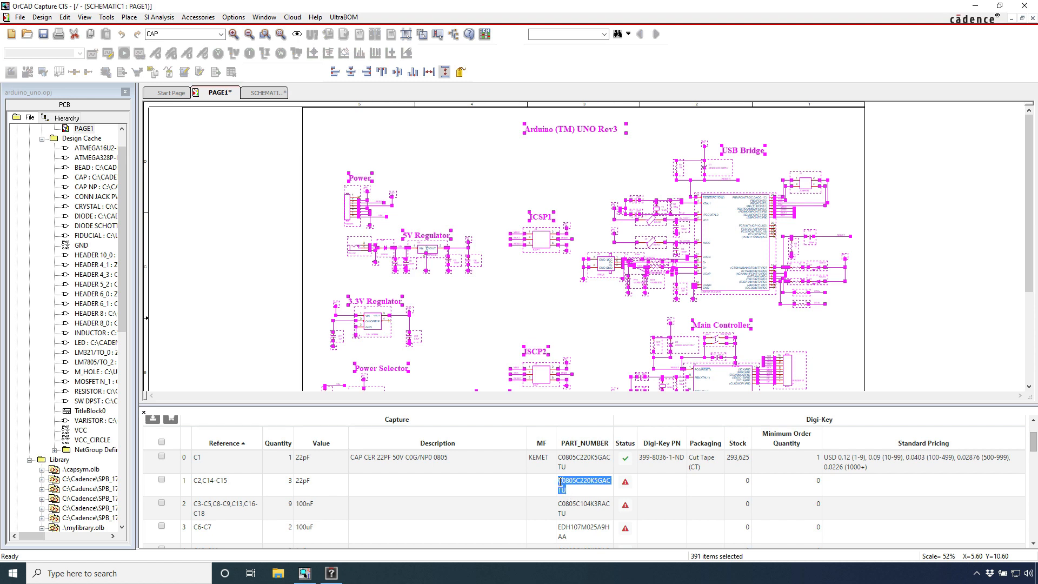
{"action": "left_click", "coordinate": [626, 481]}
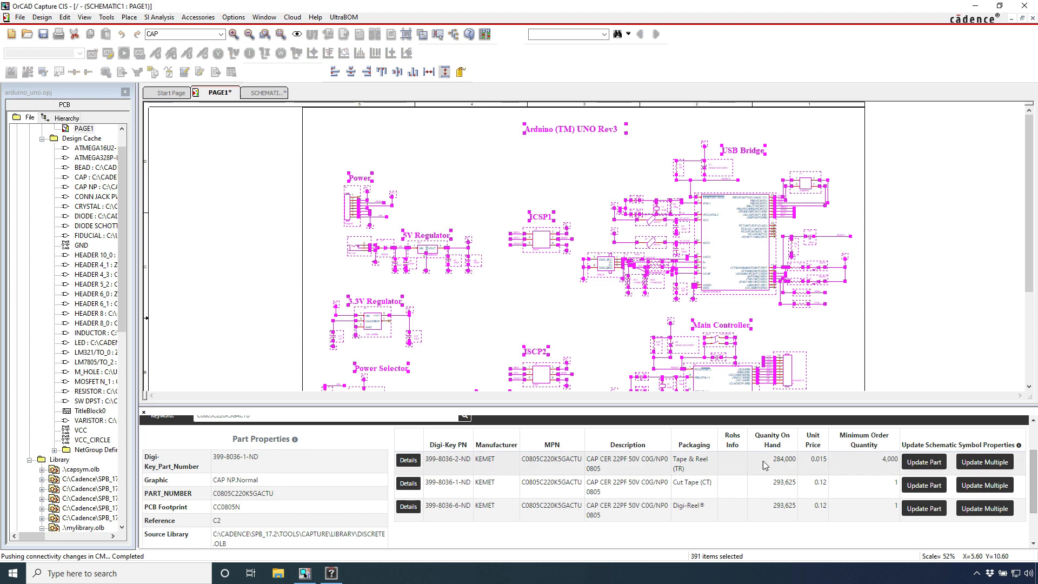
Step: Update capacitors C1, C2, C14 and C15 together to the KEMET Tape & Reel part 399-8036-2-ND
{"action": "left_click", "coordinate": [909, 466]}
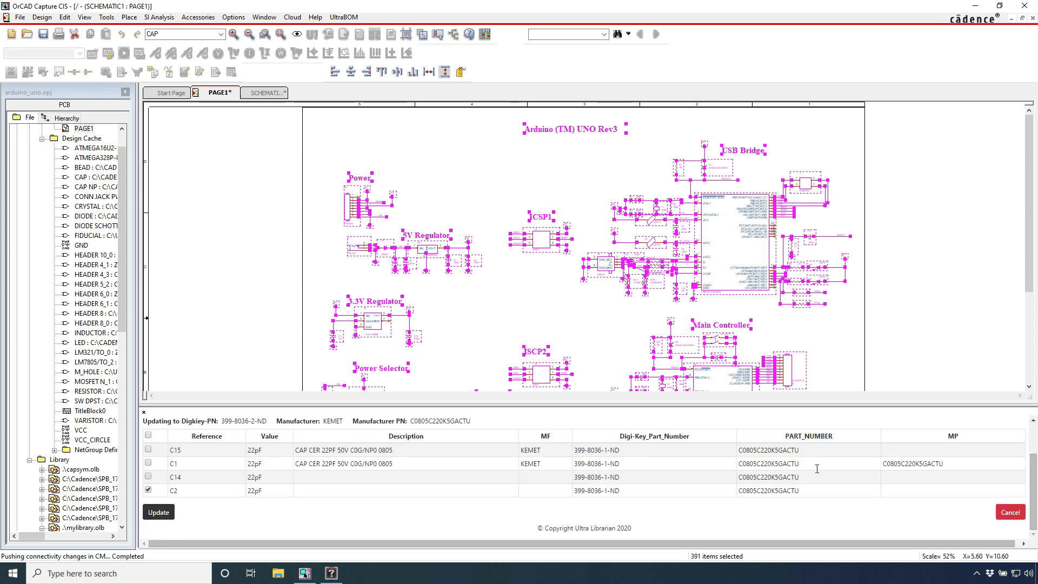
{"action": "left_click", "coordinate": [149, 463]}
{"action": "left_click", "coordinate": [148, 449]}
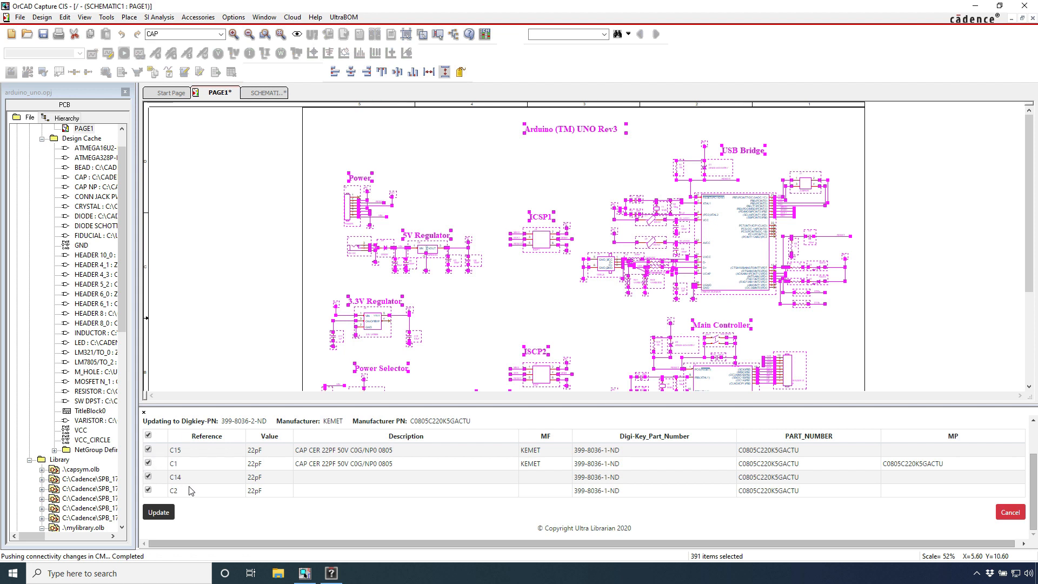
{"action": "left_click", "coordinate": [156, 513]}
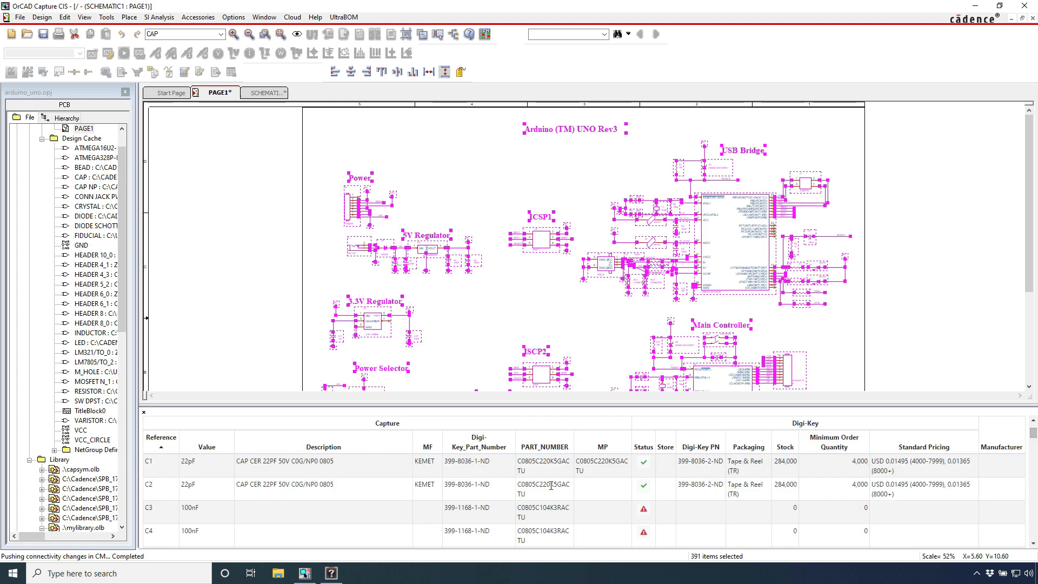
Step: Examine the Digi-Key status and part numbers of all components in the Design parts list
{"action": "scroll", "coordinate": [551, 486], "scroll_direction": "down", "scroll_amount": 4}
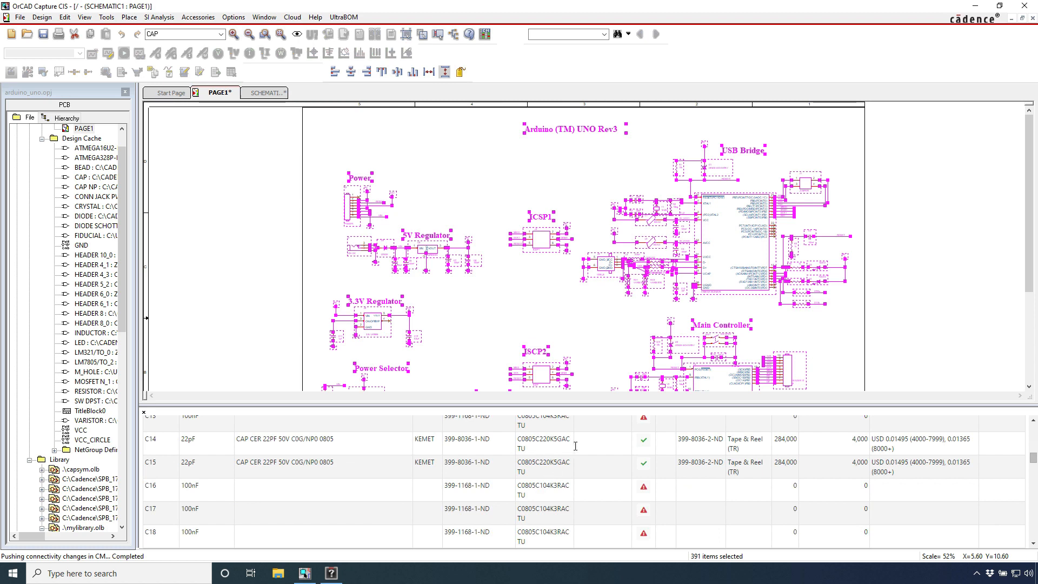
{"action": "scroll", "coordinate": [485, 474], "scroll_direction": "down", "scroll_amount": 2}
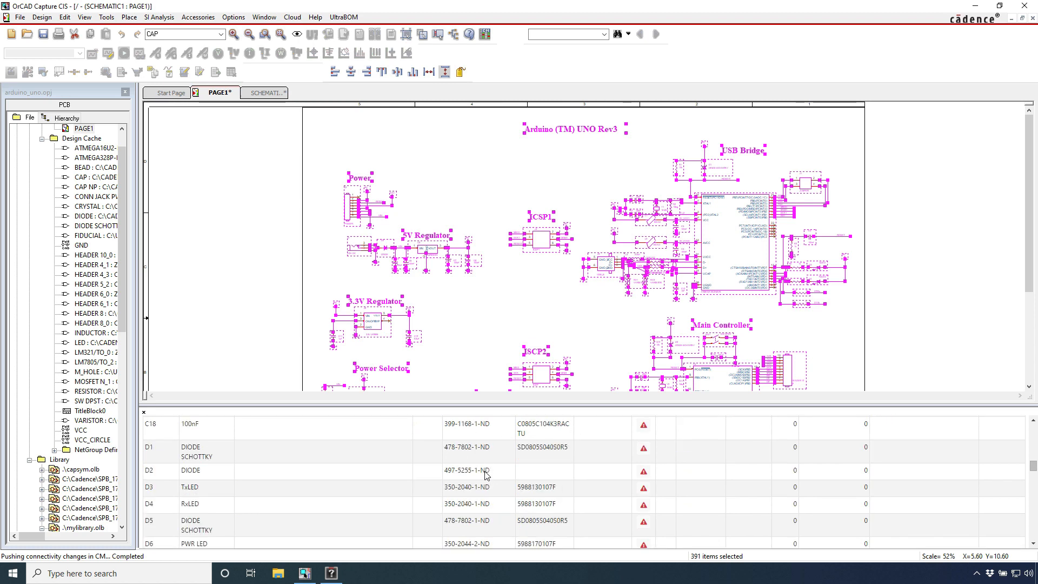
{"action": "scroll", "coordinate": [486, 475], "scroll_direction": "down", "scroll_amount": 6}
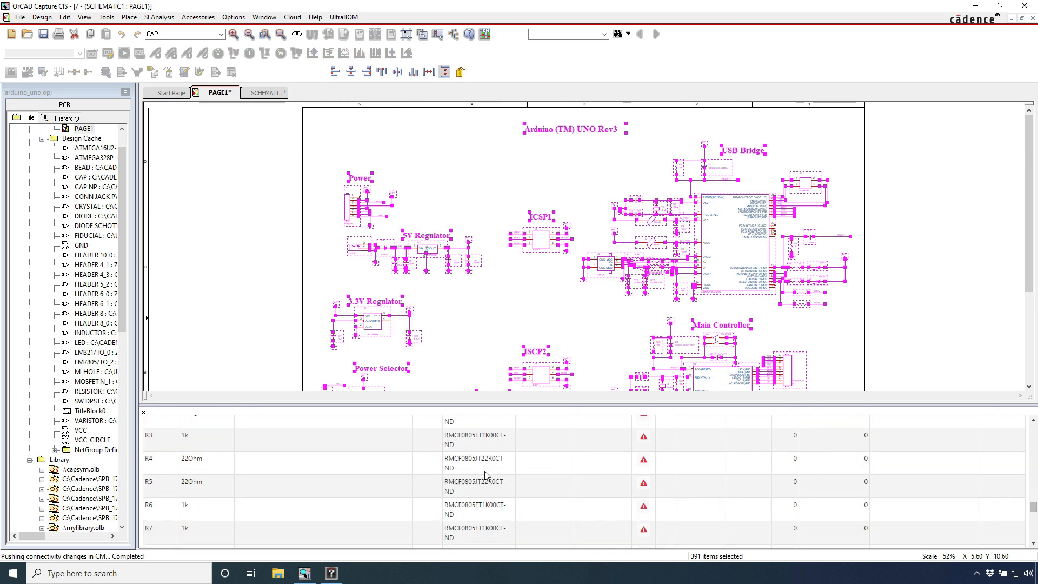
{"action": "scroll", "coordinate": [486, 476], "scroll_direction": "down", "scroll_amount": 8}
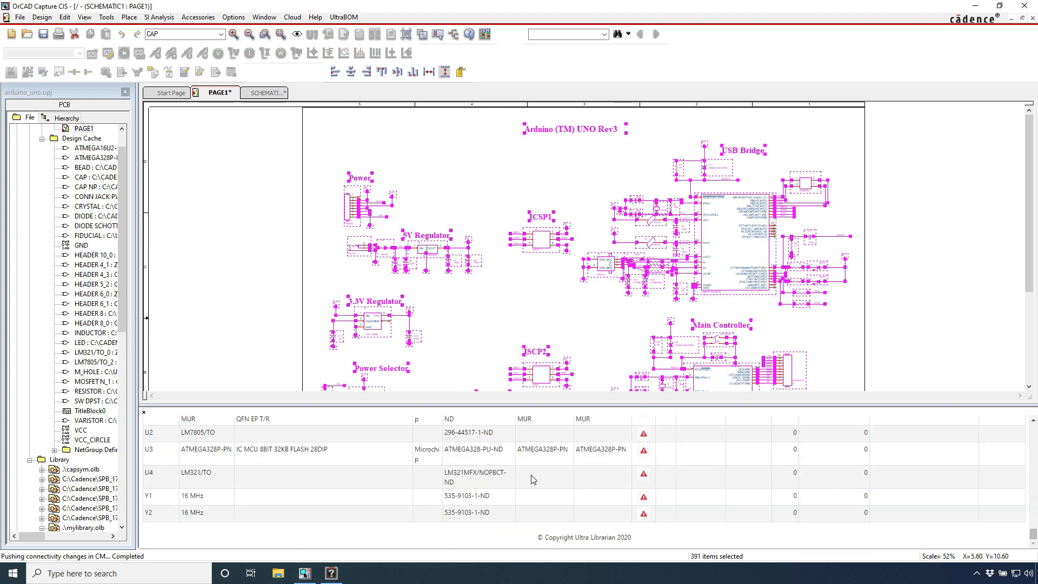
{"action": "scroll", "coordinate": [531, 475], "scroll_direction": "up", "scroll_amount": 8}
{"action": "scroll", "coordinate": [531, 478], "scroll_direction": "up", "scroll_amount": 7}
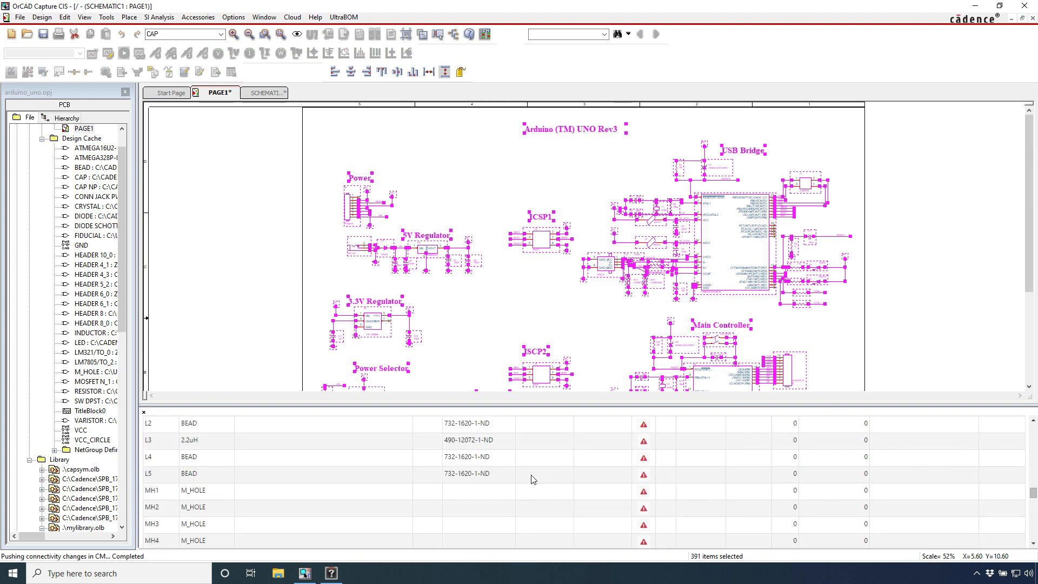
{"action": "scroll", "coordinate": [531, 478], "scroll_direction": "up", "scroll_amount": 6}
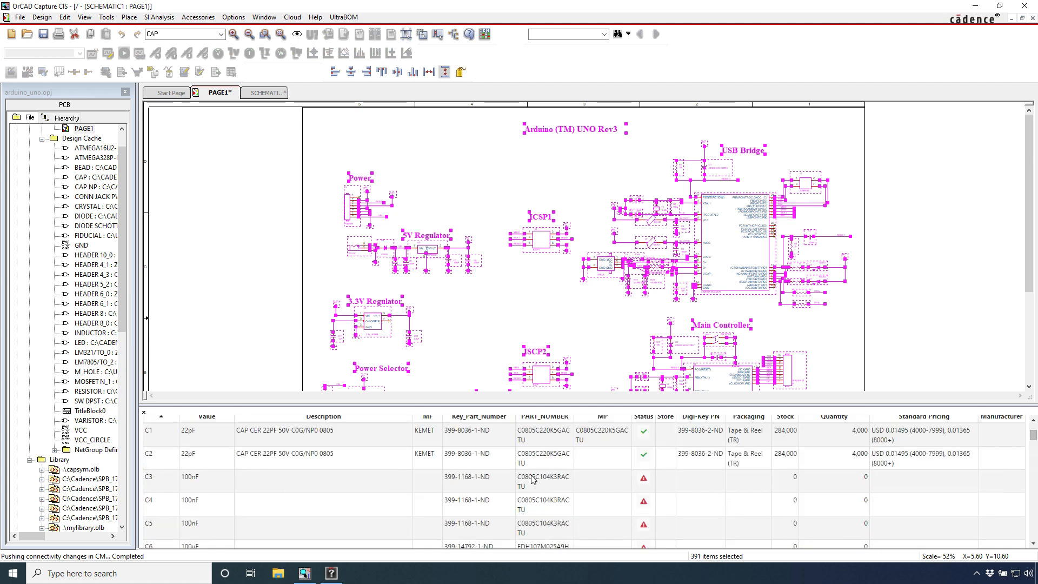
Step: Enlarge the UltraBOM pane and examine quantities, Digi-Key status and minimum order quantities for all part groups in the BOM view
{"action": "left_click", "coordinate": [186, 452]}
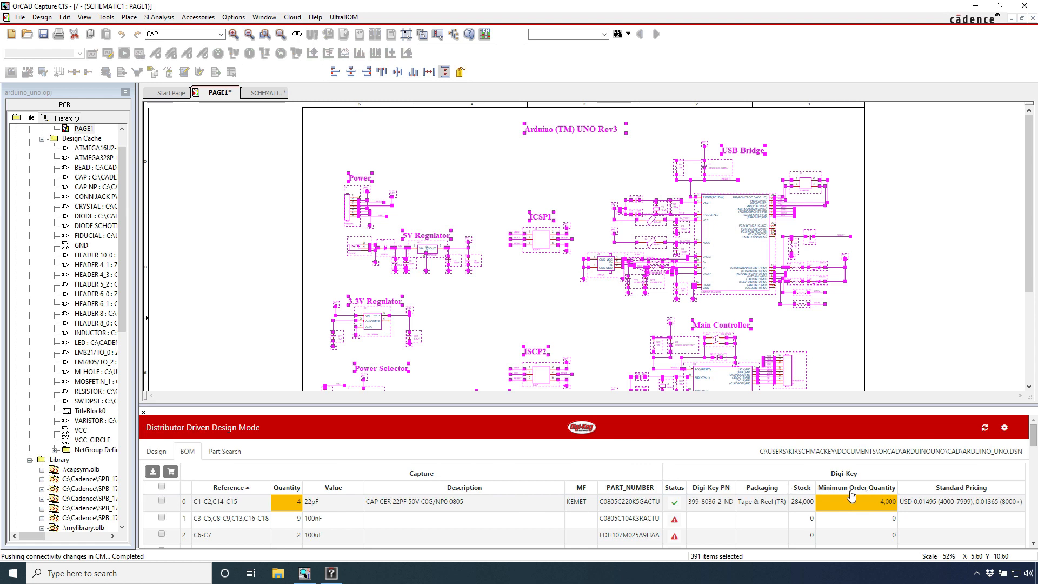
{"action": "scroll", "coordinate": [551, 497], "scroll_direction": "down", "scroll_amount": 3}
{"action": "scroll", "coordinate": [551, 495], "scroll_direction": "down", "scroll_amount": 8}
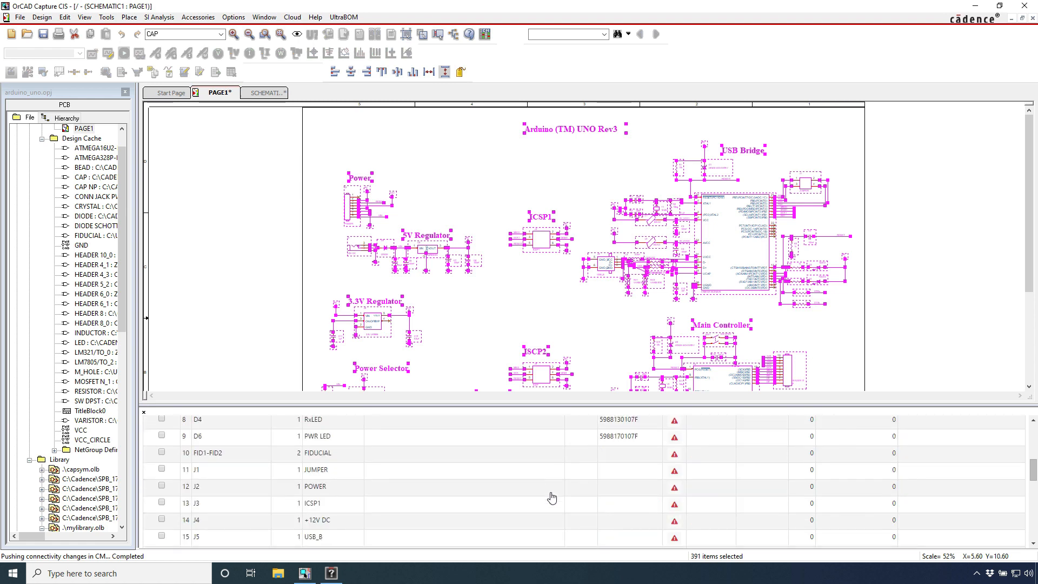
{"action": "left_click_drag", "start_coordinate": [580, 406], "coordinate": [579, 269]}
{"action": "scroll", "coordinate": [505, 360], "scroll_direction": "down", "scroll_amount": 2}
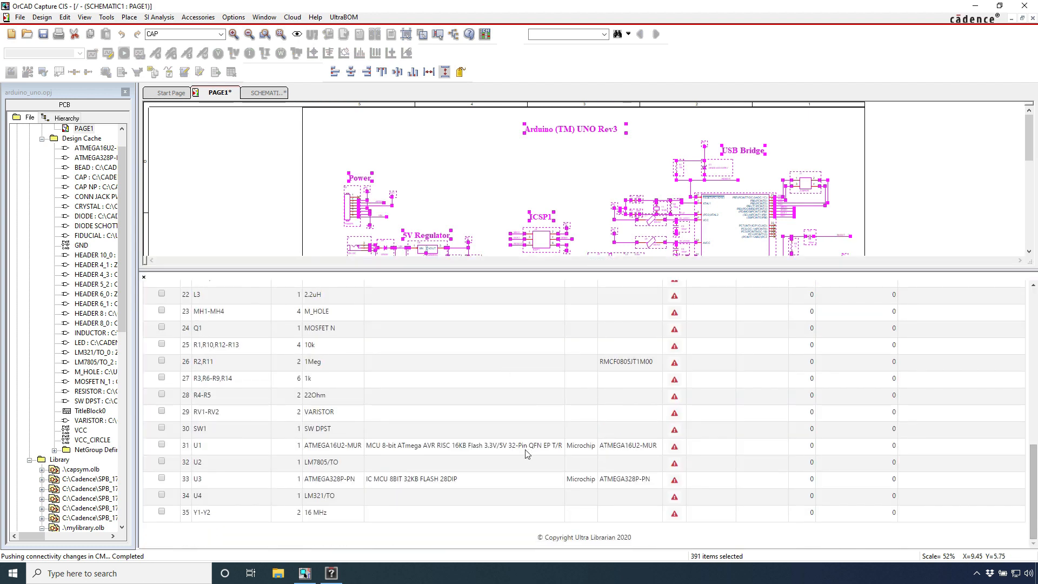
{"action": "scroll", "coordinate": [528, 451], "scroll_direction": "up", "scroll_amount": 10}
{"action": "scroll", "coordinate": [529, 449], "scroll_direction": "up", "scroll_amount": 2}
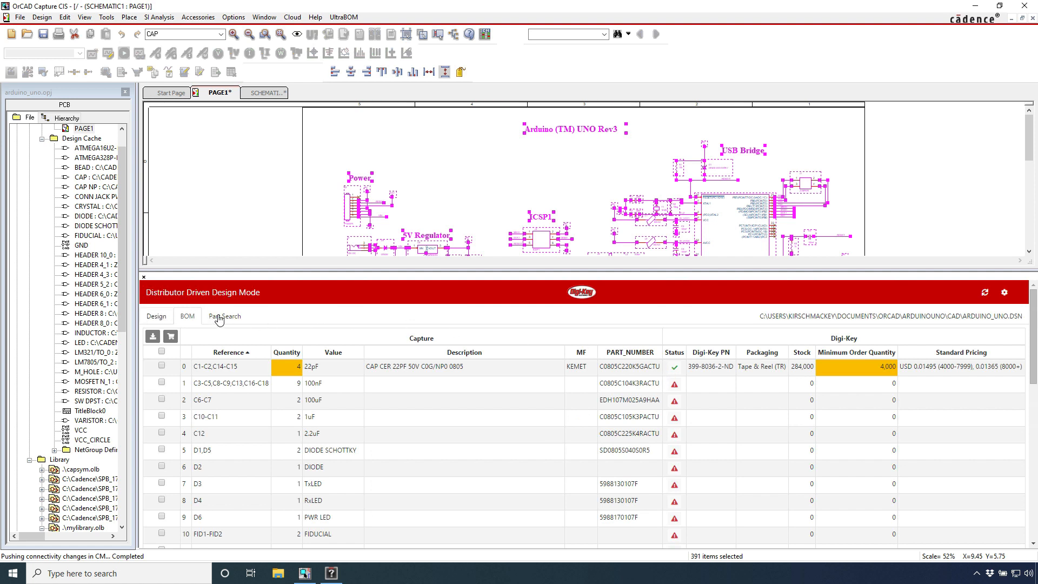
Step: Search the Digi-Key parts for "resistor 22k" and review the manufacturers, packaging, stock, prices and schematic symbol availability of the results
{"action": "left_click", "coordinate": [155, 319]}
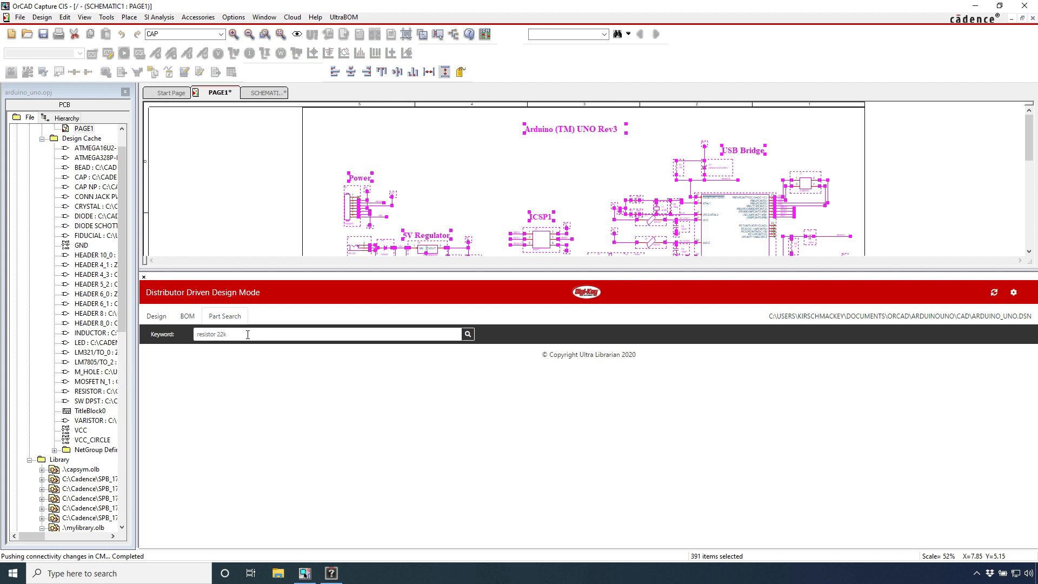
{"action": "key", "text": "Return"}
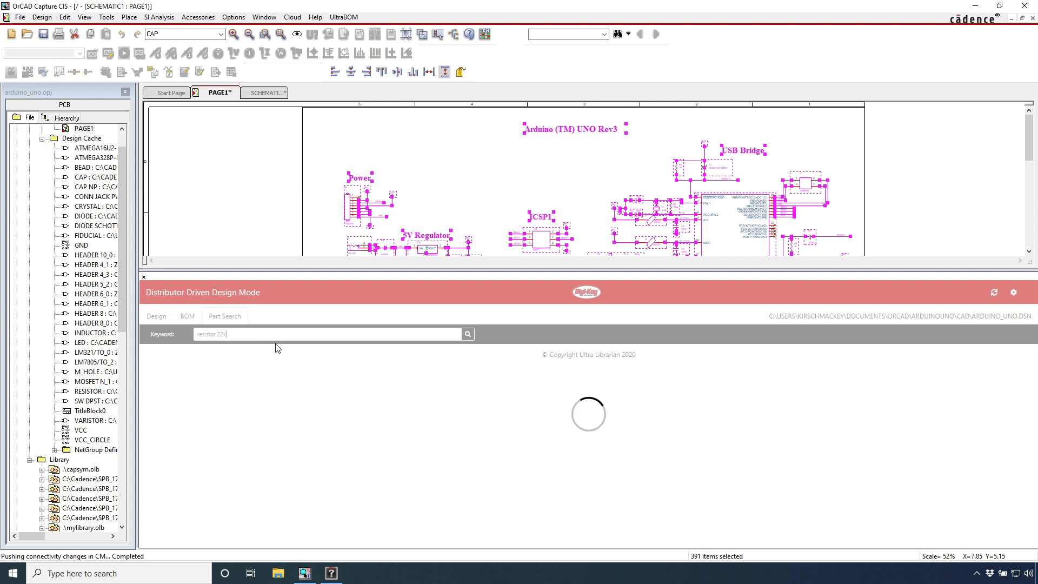
{"action": "scroll", "coordinate": [463, 441], "scroll_direction": "down", "scroll_amount": 4}
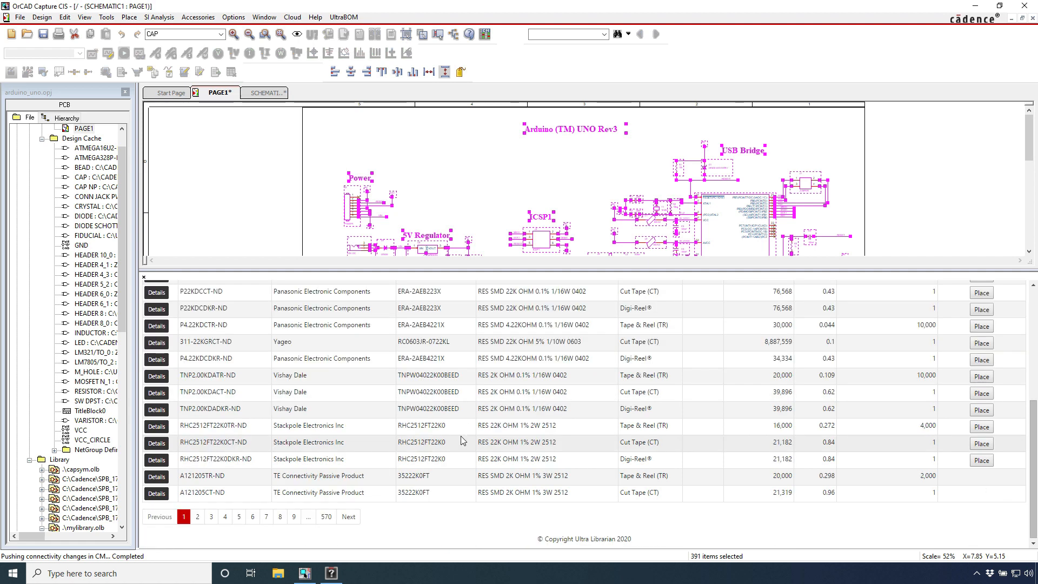
{"action": "scroll", "coordinate": [463, 441], "scroll_direction": "up", "scroll_amount": 5}
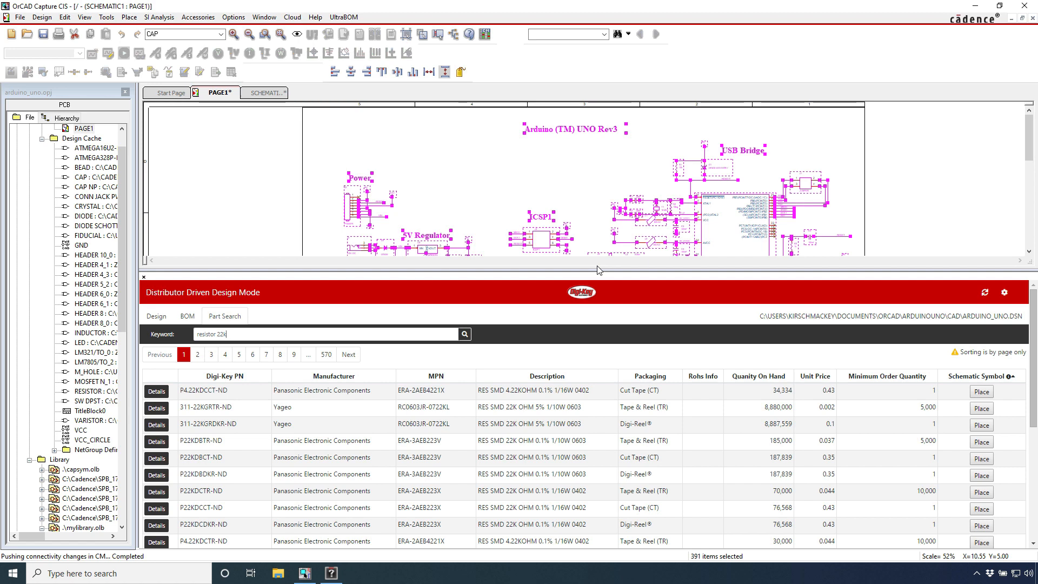
{"action": "scroll", "coordinate": [540, 428], "scroll_direction": "down", "scroll_amount": 5}
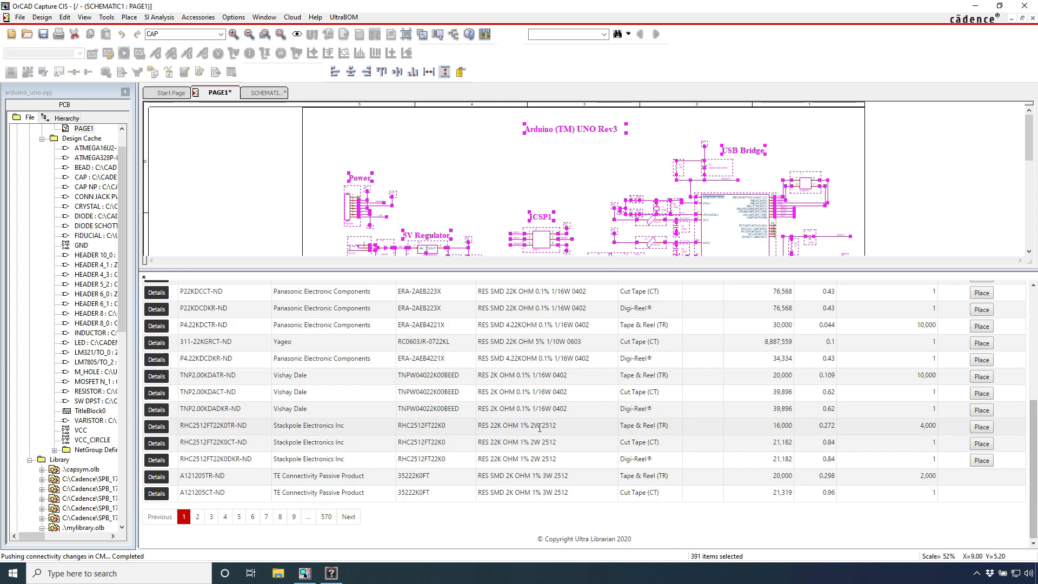